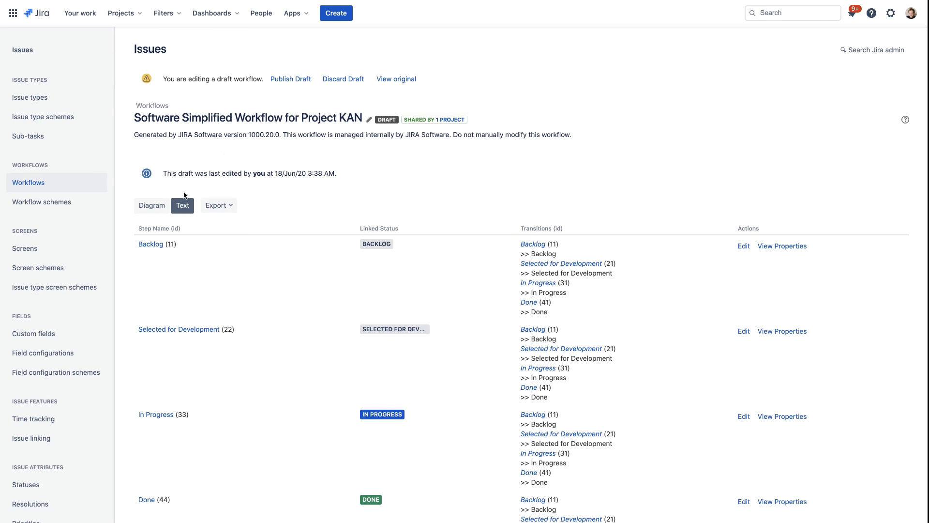
Show the KAN draft workflow as a diagram and open the Create transition's post functions.
{"action": "left_click", "coordinate": [157, 208]}
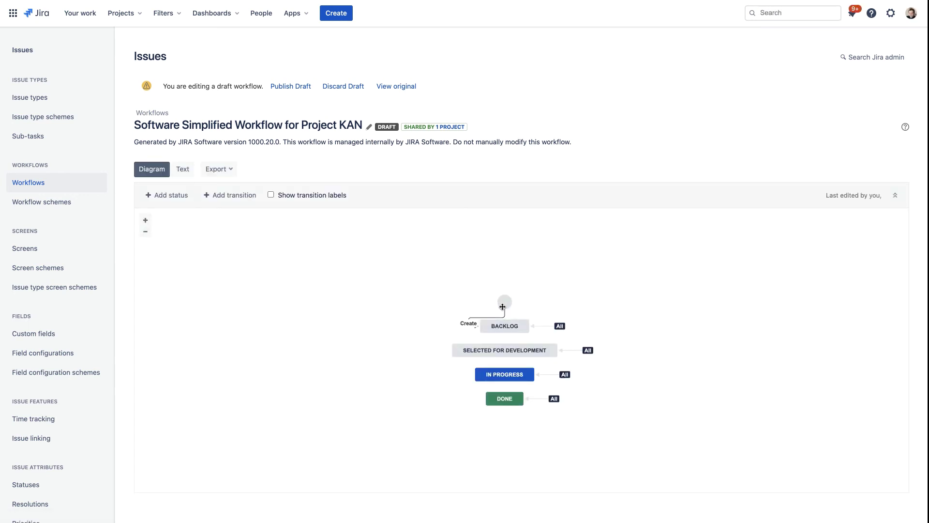
{"action": "left_click", "coordinate": [471, 323]}
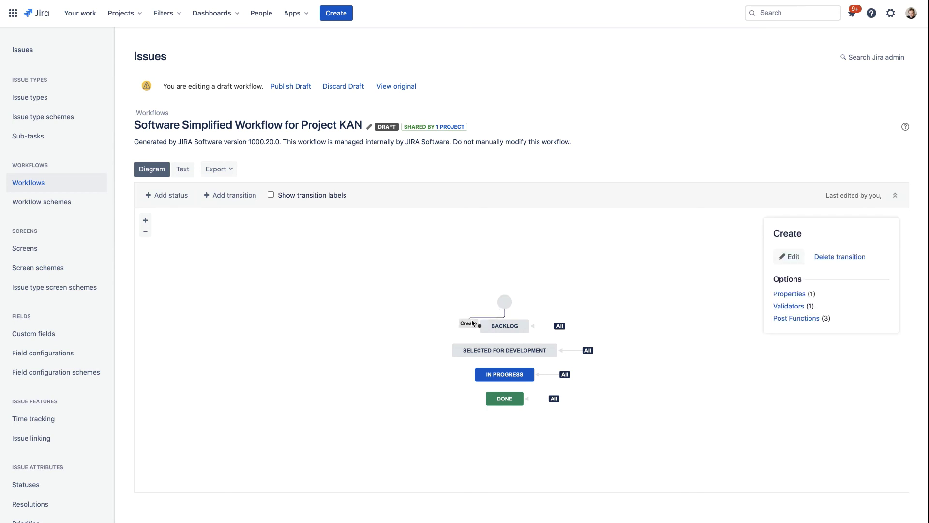
{"action": "left_click", "coordinate": [777, 319]}
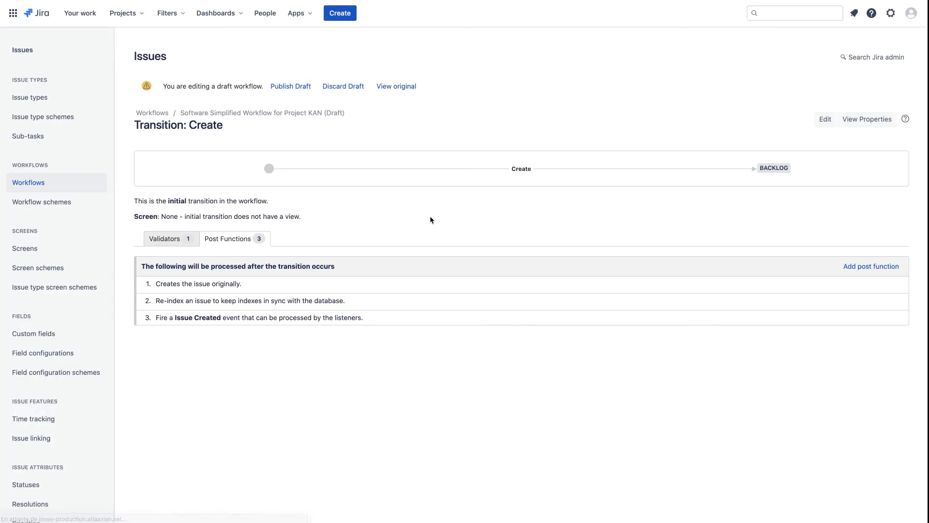
Start adding a Create issue(s) (JMWE app) post function to the Create transition.
{"action": "left_click", "coordinate": [852, 273]}
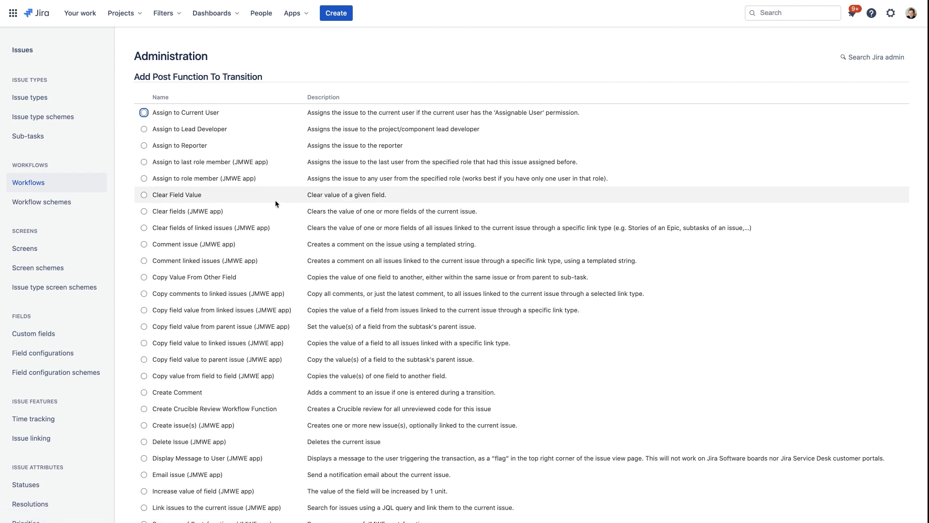
{"action": "left_click", "coordinate": [176, 425]}
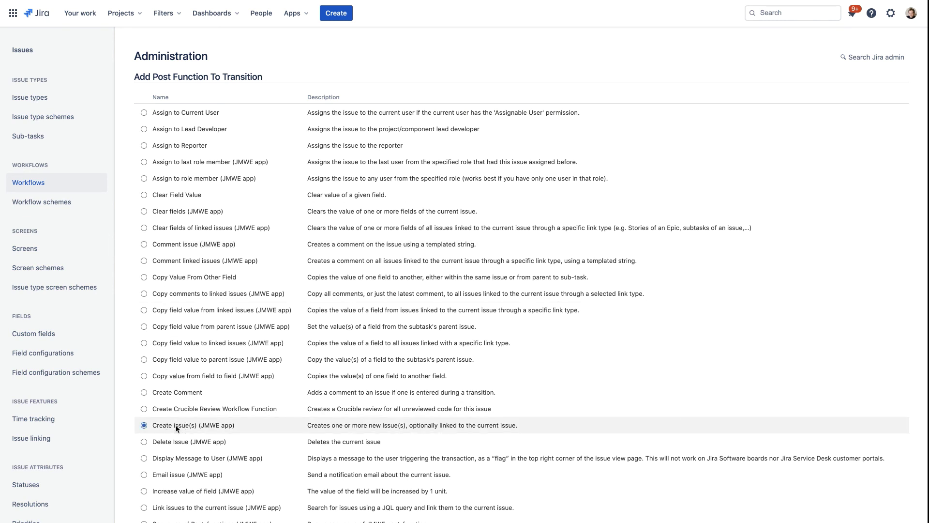
{"action": "scroll", "coordinate": [176, 425], "scroll_direction": "down", "scroll_amount": 6}
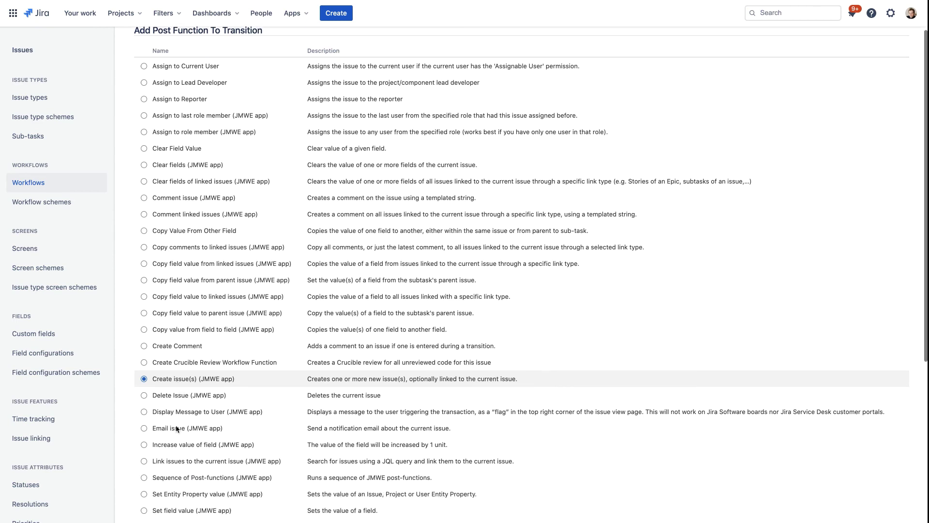
{"action": "left_click", "coordinate": [144, 509]}
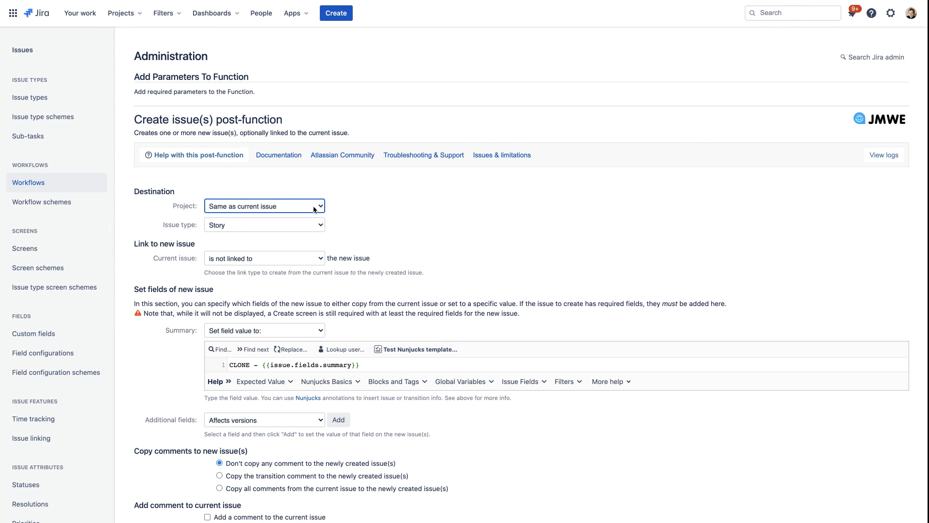
Set the issue type created by the post function to Sub-task.
{"action": "left_click", "coordinate": [297, 225]}
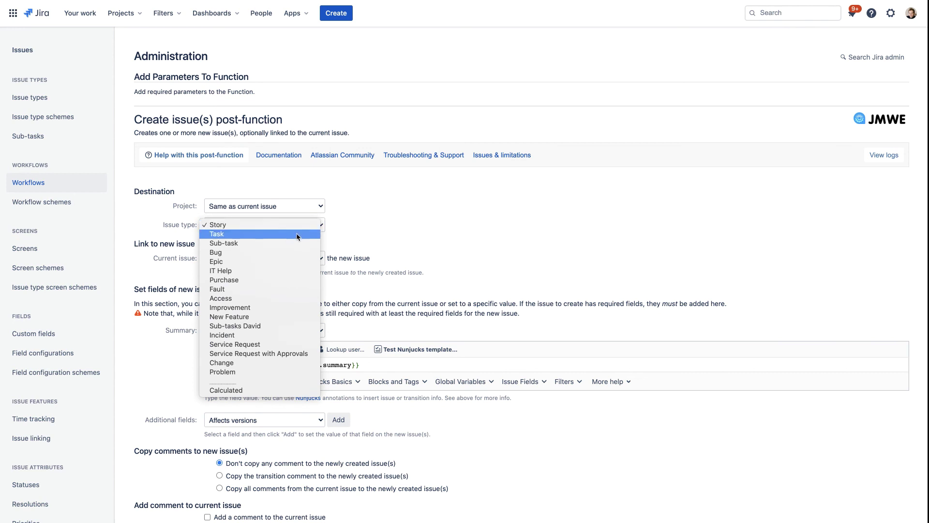
{"action": "left_click", "coordinate": [297, 242]}
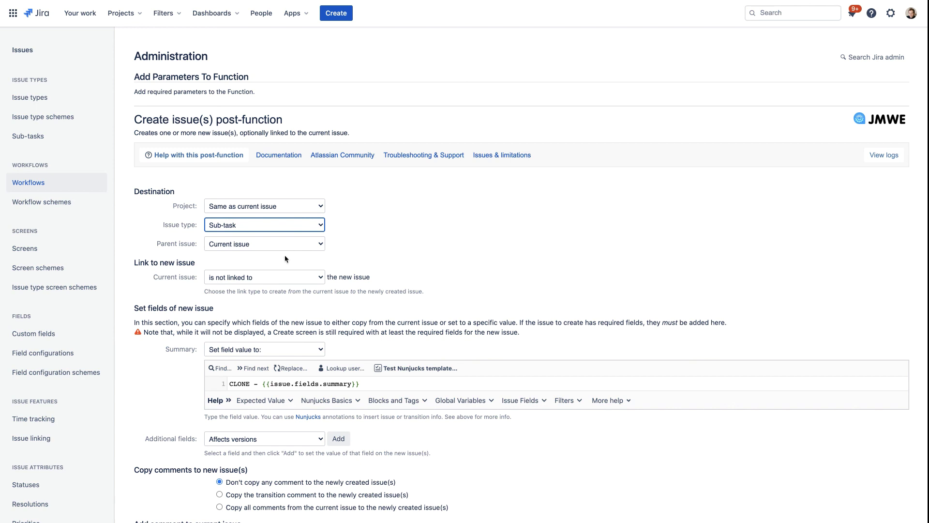
{"action": "left_click", "coordinate": [284, 257]}
Replace "CLONE -" in the new issue's summary template so it reads "This is the QA sub-task for {{issue.fields.summary}}".
{"action": "scroll", "coordinate": [284, 258], "scroll_direction": "down", "scroll_amount": 2}
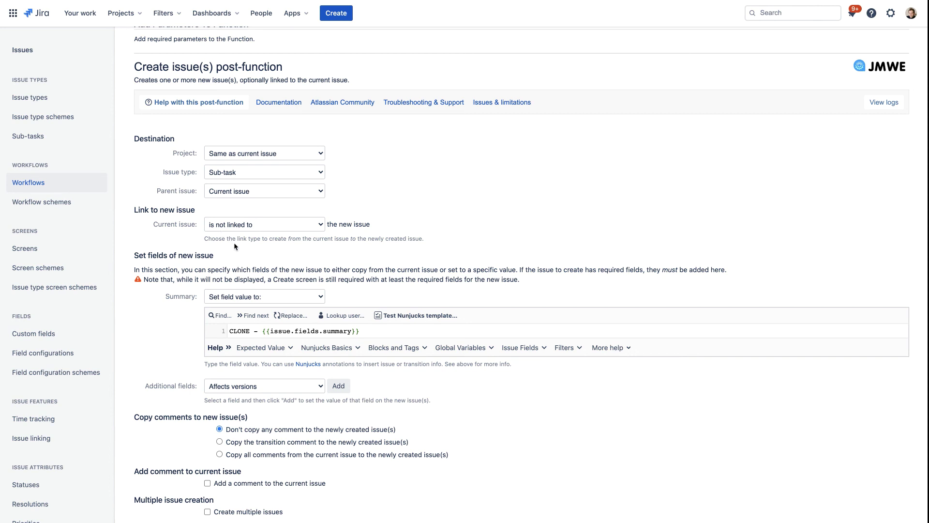
{"action": "scroll", "coordinate": [234, 243], "scroll_direction": "down", "scroll_amount": 3}
{"action": "scroll", "coordinate": [235, 247], "scroll_direction": "down", "scroll_amount": 2}
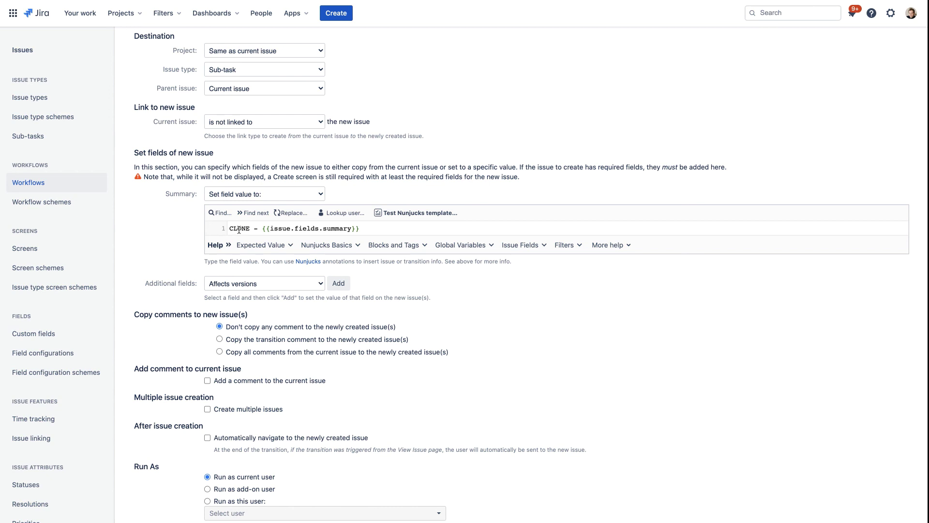
{"action": "mouse_move", "coordinate": [230, 229]}
{"action": "left_mouse_down"}
{"action": "mouse_move", "coordinate": [364, 230]}
{"action": "mouse_move", "coordinate": [243, 214]}
{"action": "mouse_move", "coordinate": [228, 228]}
{"action": "mouse_move", "coordinate": [255, 231]}
{"action": "left_mouse_up"}
{"action": "type", "text": "This is a su"}
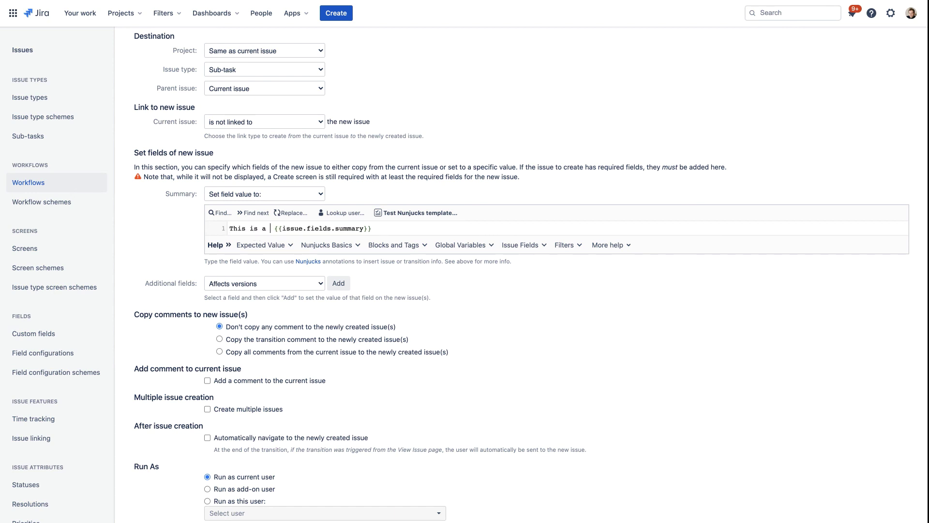
{"action": "key", "text": "BackSpace"}
{"action": "key", "text": "BackSpace"}
{"action": "key", "text": "BackSpace"}
{"action": "key", "text": "BackSpace"}
{"action": "type", "text": "the QA sub"}
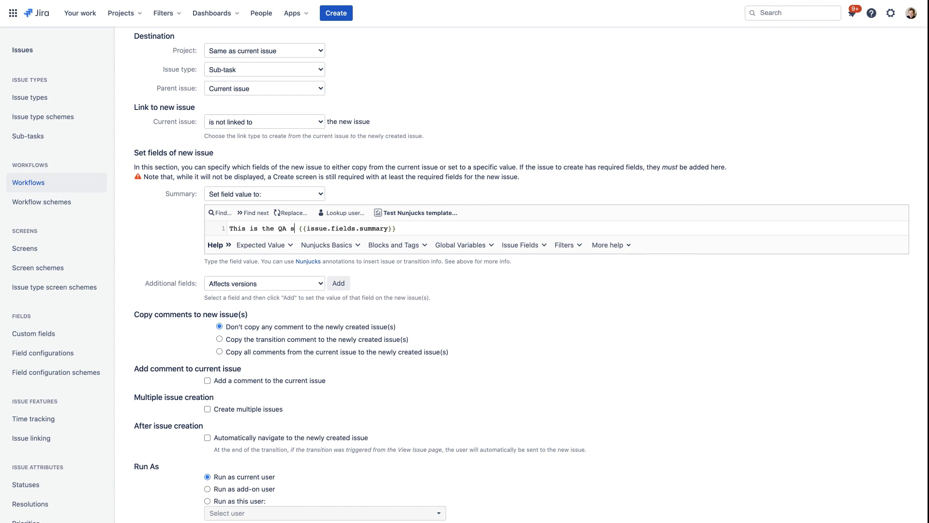
{"action": "type", "text": "-task f"}
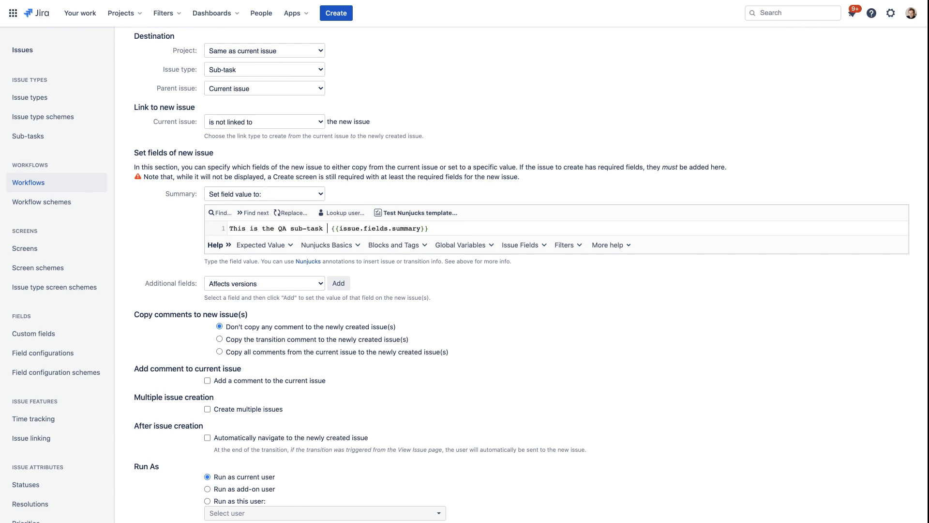
{"action": "type", "text": "or"}
Review the remaining post-function options, leave them at their defaults, and add the post function to the transition.
{"action": "left_click", "coordinate": [259, 286]}
{"action": "left_click", "coordinate": [361, 284]}
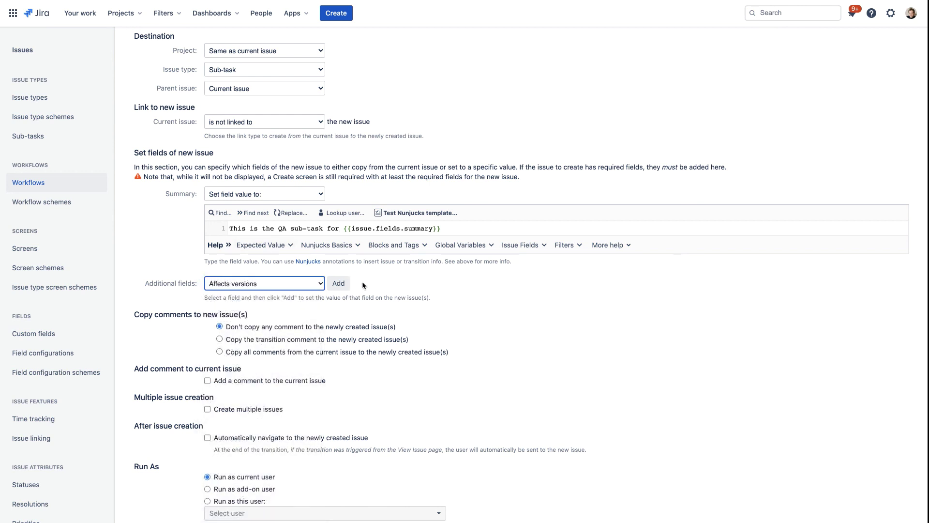
{"action": "scroll", "coordinate": [363, 285], "scroll_direction": "down", "scroll_amount": 2}
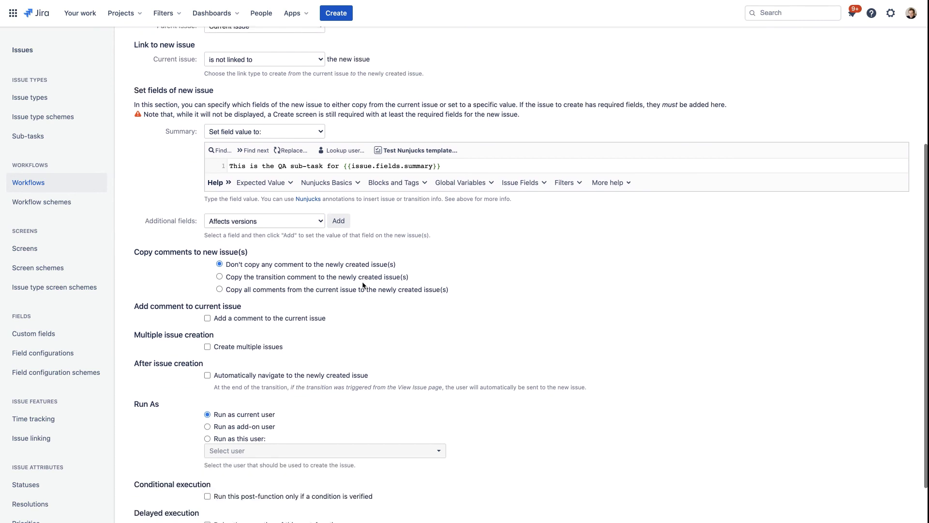
{"action": "scroll", "coordinate": [364, 285], "scroll_direction": "down", "scroll_amount": 1}
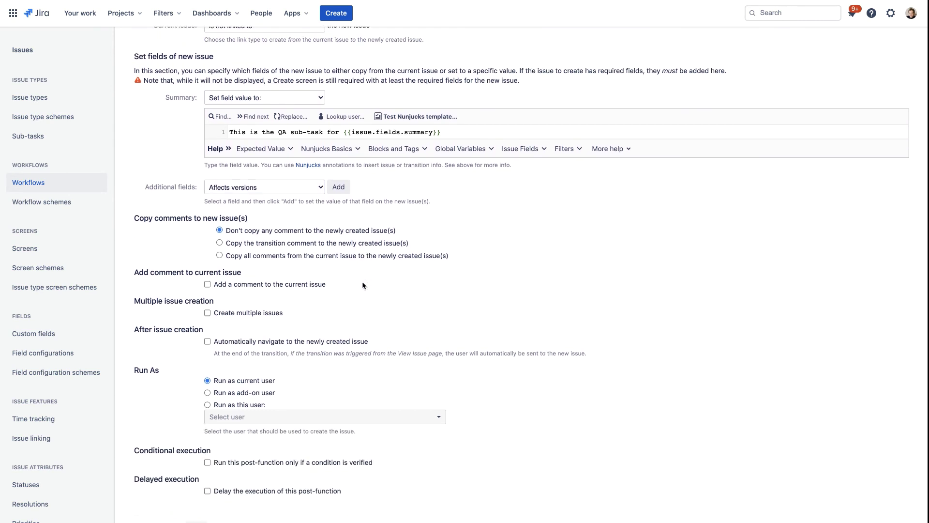
{"action": "scroll", "coordinate": [363, 285], "scroll_direction": "down", "scroll_amount": 1}
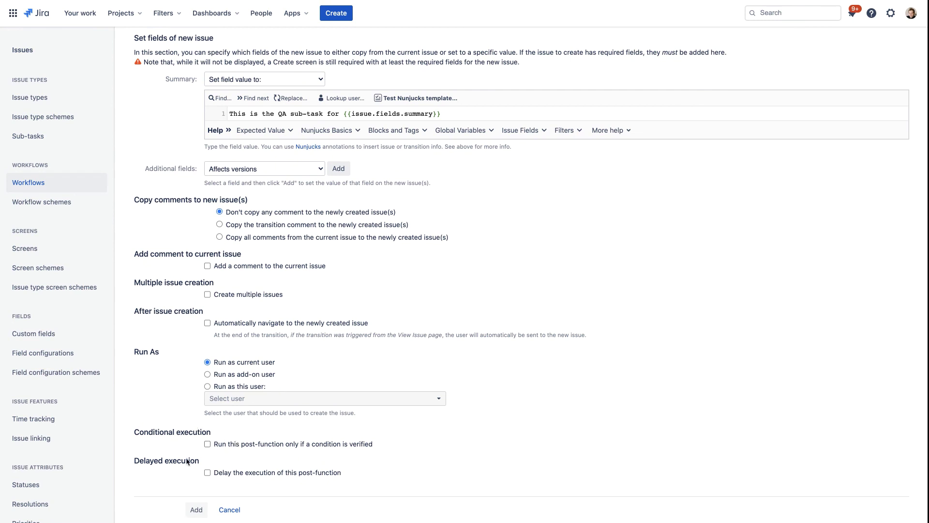
{"action": "left_click", "coordinate": [195, 509]}
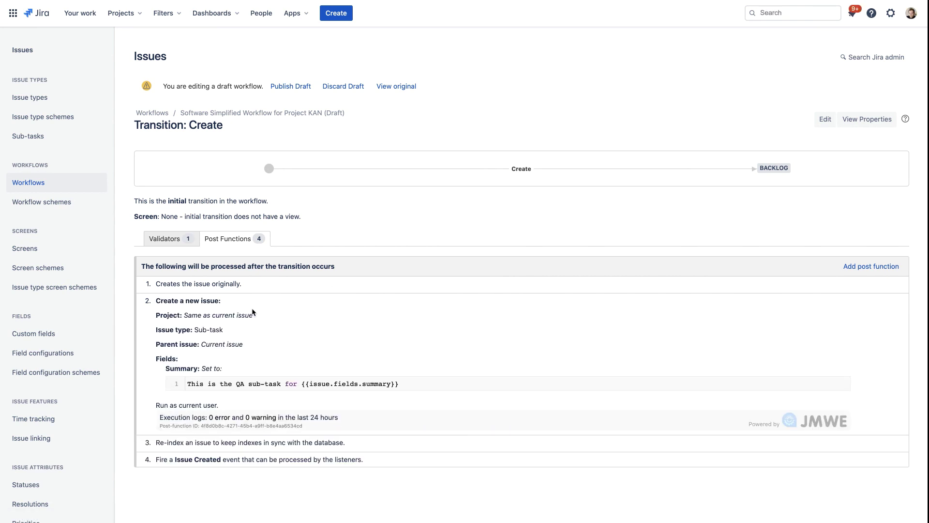
Publish the draft workflow without saving a backup copy.
{"action": "left_click", "coordinate": [291, 87]}
{"action": "left_click", "coordinate": [468, 275]}
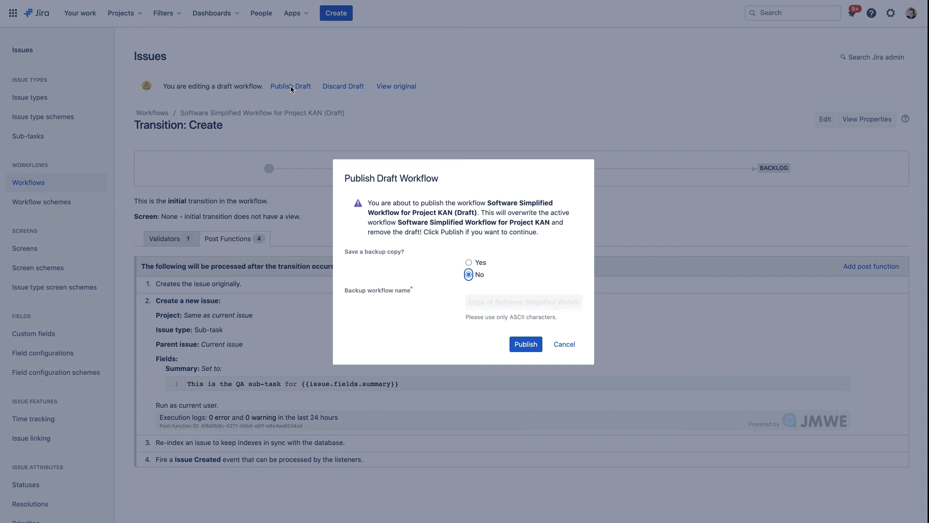
{"action": "left_click", "coordinate": [526, 344]}
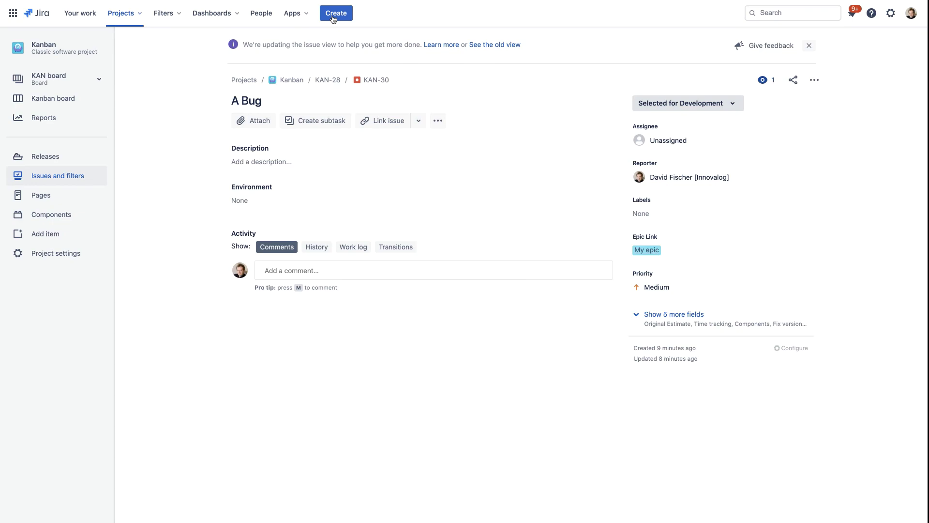
Create a Story in the Kanban (KAN) project with the summary "My new story" and open the new issue.
{"action": "left_click", "coordinate": [336, 13]}
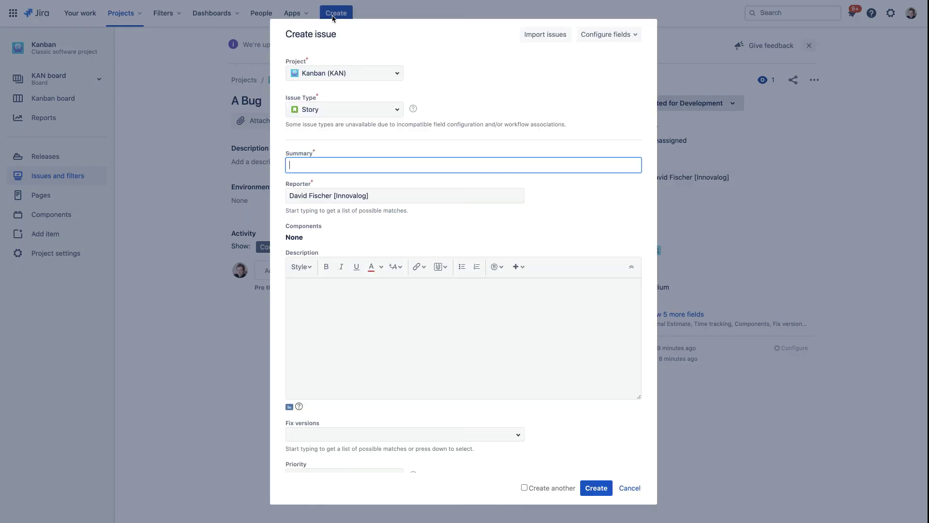
{"action": "left_click", "coordinate": [329, 110]}
{"action": "left_click", "coordinate": [324, 107]}
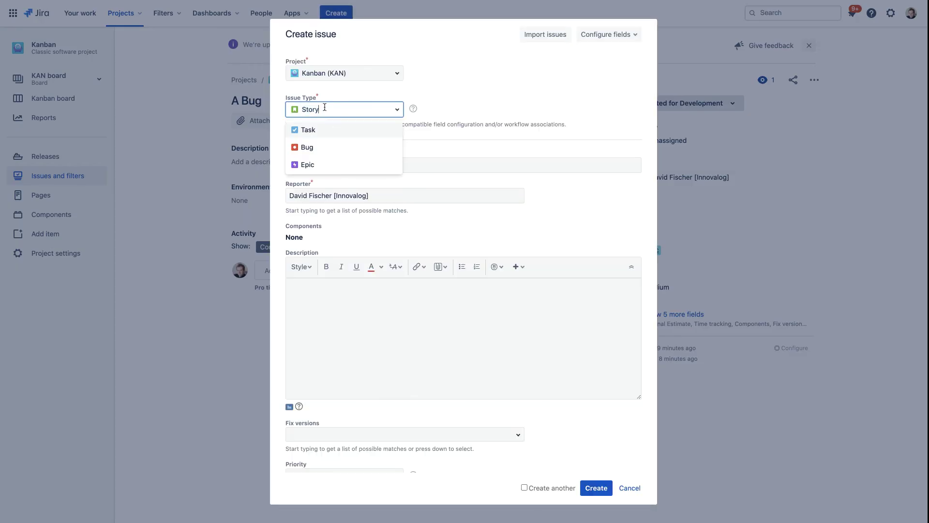
{"action": "left_click", "coordinate": [438, 100]}
{"action": "left_click", "coordinate": [319, 165]}
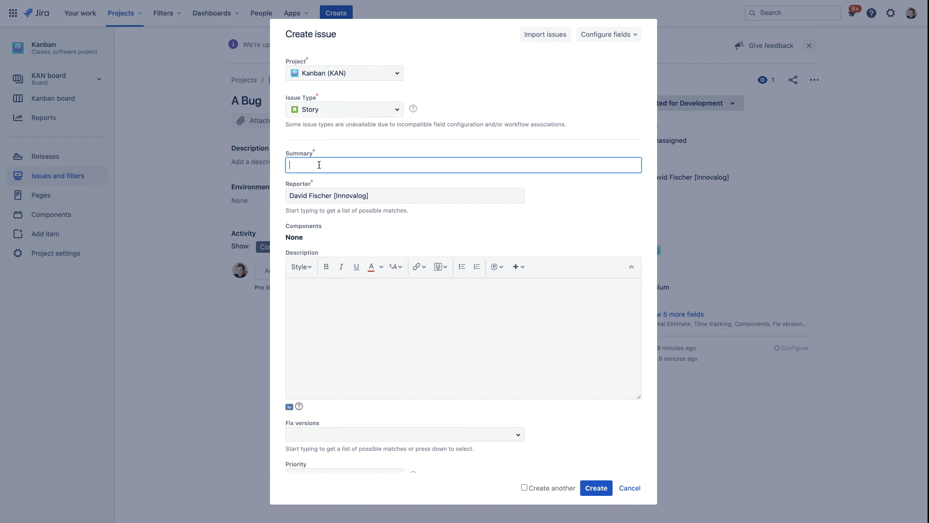
{"action": "type", "text": "My new story"}
{"action": "left_click", "coordinate": [596, 488]}
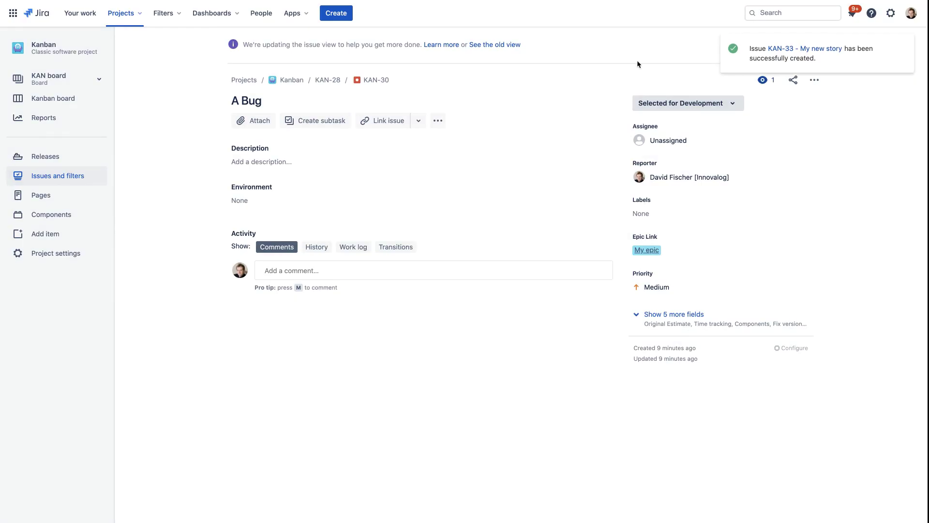
{"action": "left_click", "coordinate": [781, 50]}
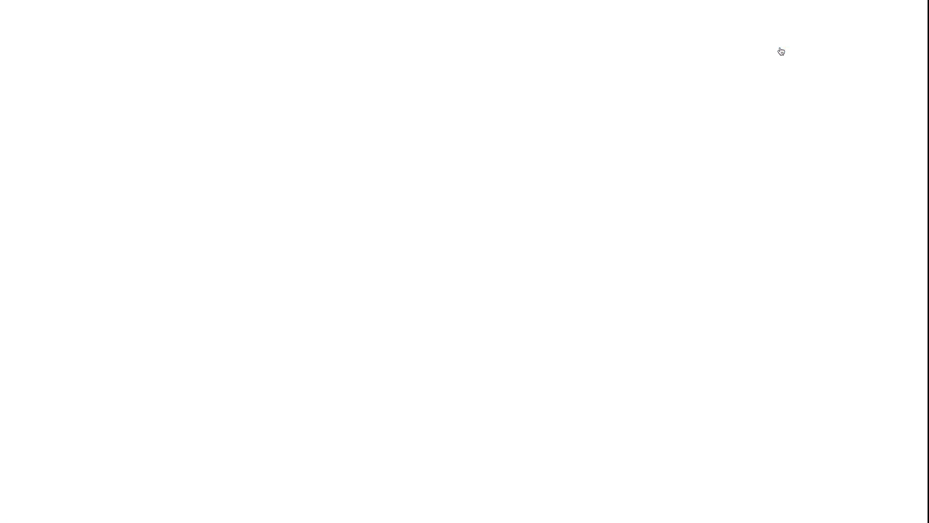